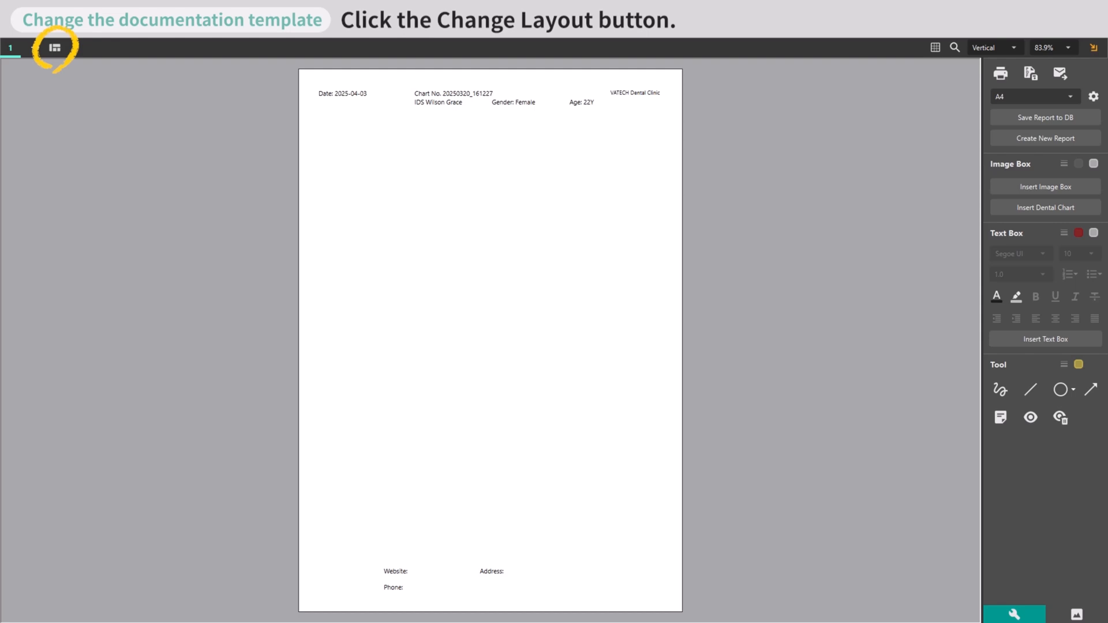
Change the report's layout to the Frame2x1L template.
{"action": "left_click", "coordinate": [54, 46]}
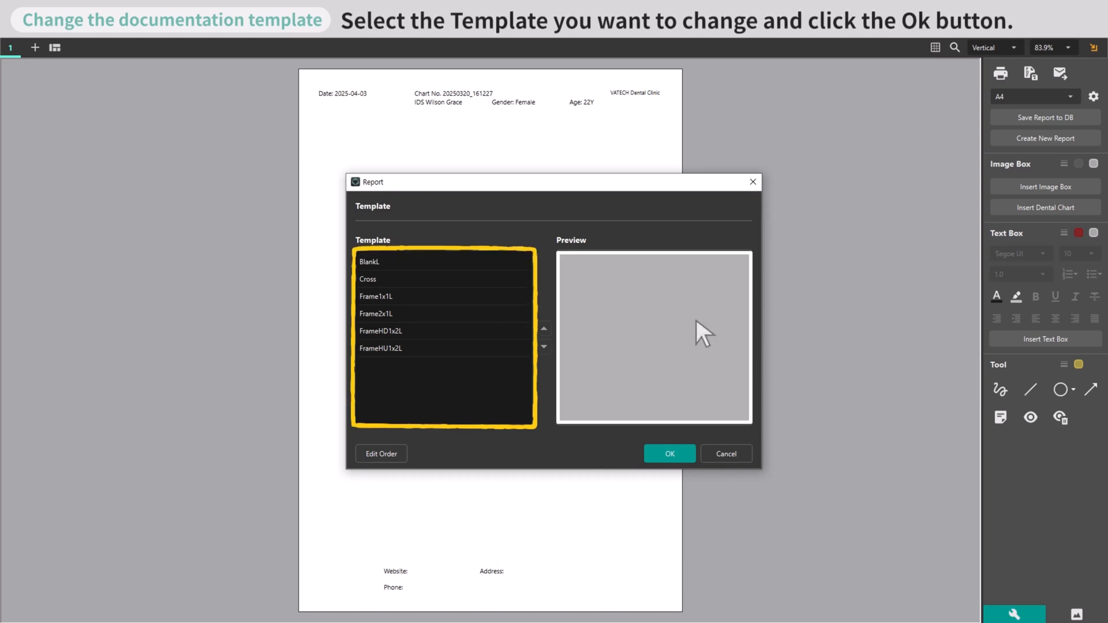
{"action": "left_click", "coordinate": [420, 315]}
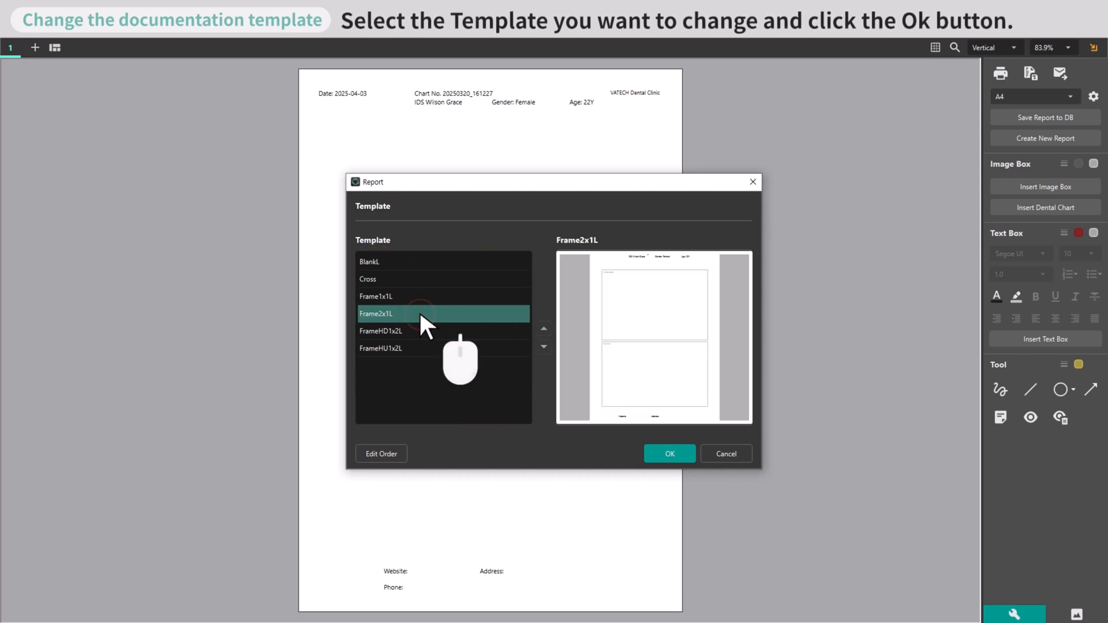
{"action": "left_click", "coordinate": [670, 455]}
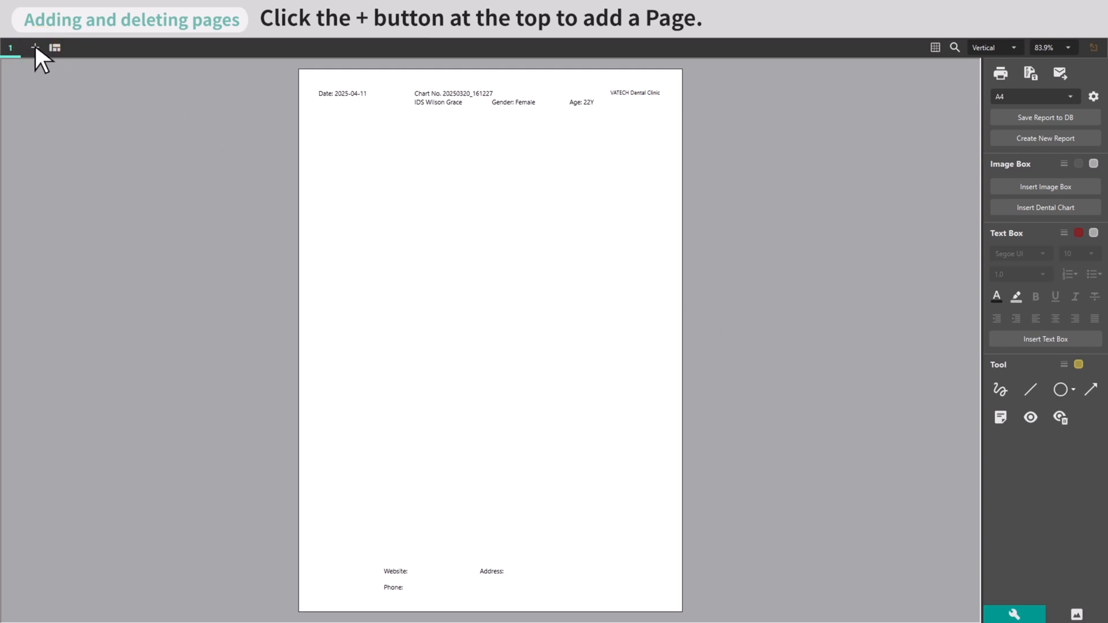
Add new pages to the report until it has ten pages.
{"action": "left_click", "coordinate": [35, 47]}
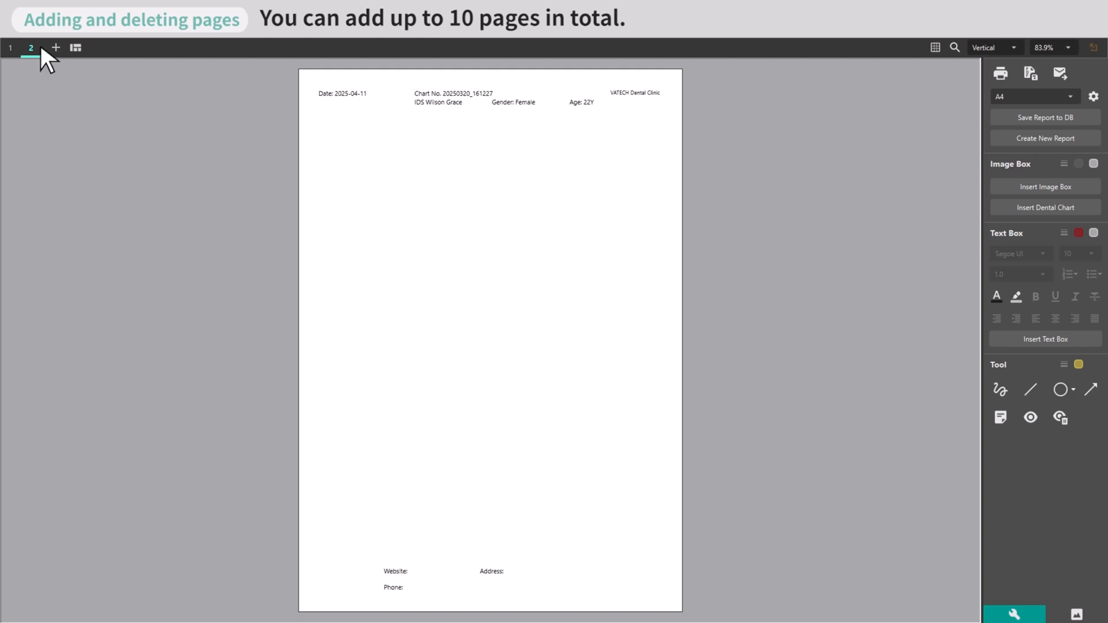
{"action": "left_click", "coordinate": [56, 47]}
{"action": "left_click", "coordinate": [77, 47]}
{"action": "left_click", "coordinate": [98, 48]}
{"action": "left_click", "coordinate": [119, 47]}
{"action": "left_click", "coordinate": [139, 46]}
{"action": "left_click", "coordinate": [160, 47]}
{"action": "left_click", "coordinate": [181, 47]}
{"action": "left_click", "coordinate": [202, 47]}
{"action": "left_click", "coordinate": [222, 47]}
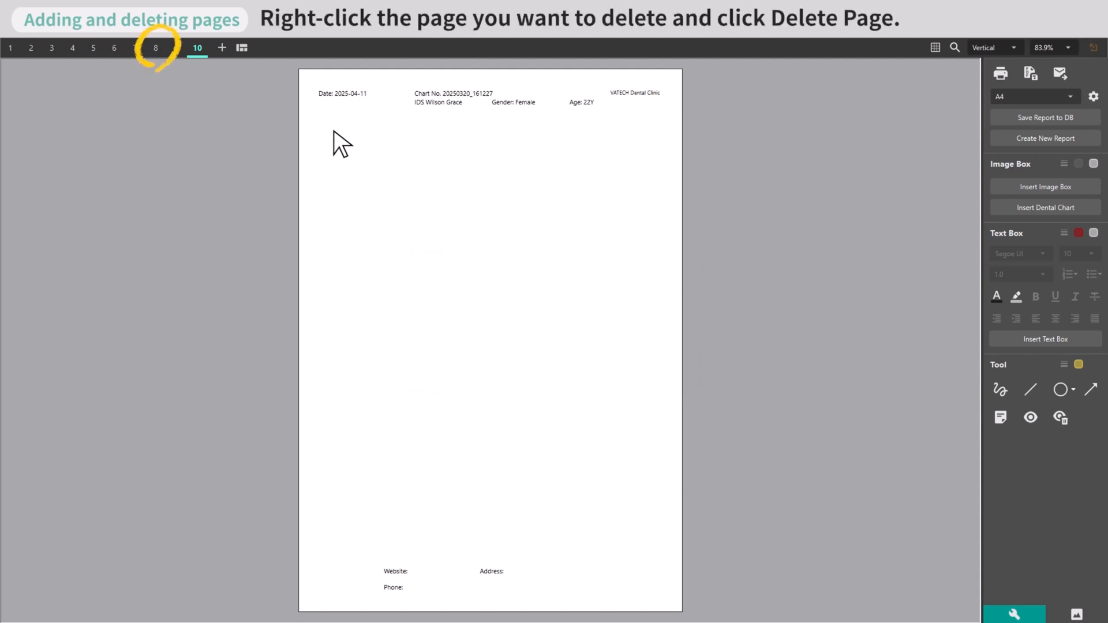
Delete page 8 from the report and confirm the deletion.
{"action": "right_click", "coordinate": [155, 47]}
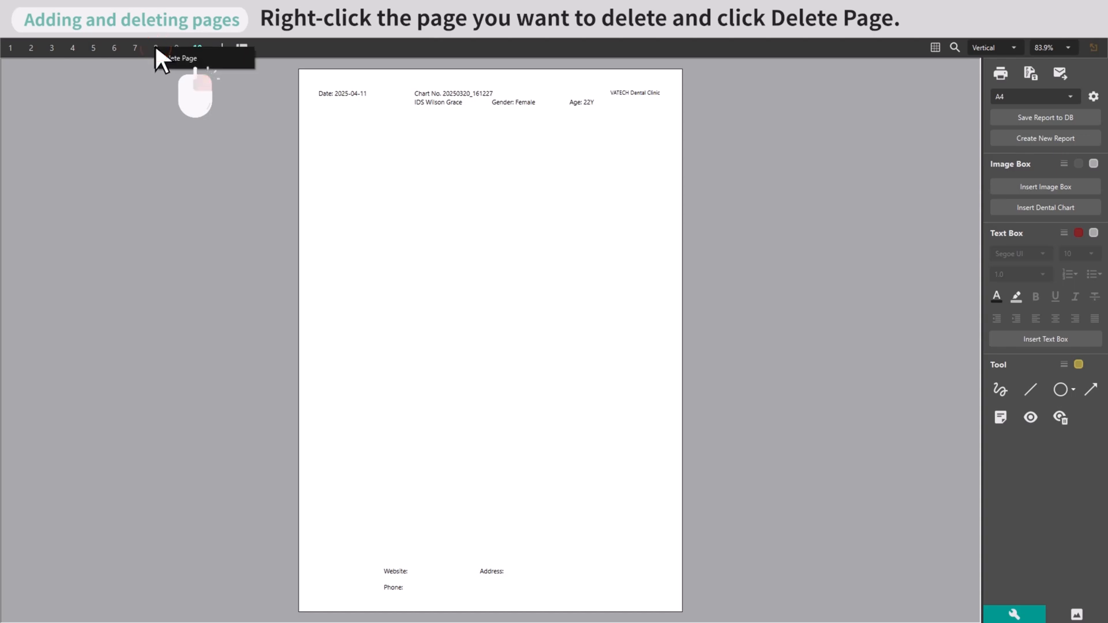
{"action": "left_click", "coordinate": [194, 58]}
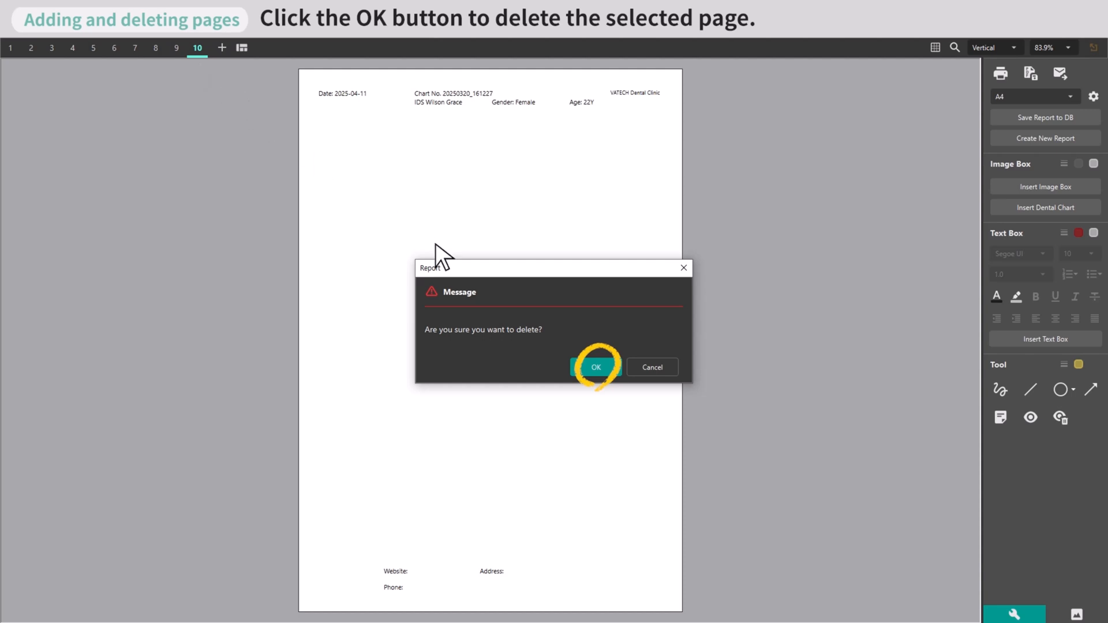
{"action": "left_click", "coordinate": [597, 368]}
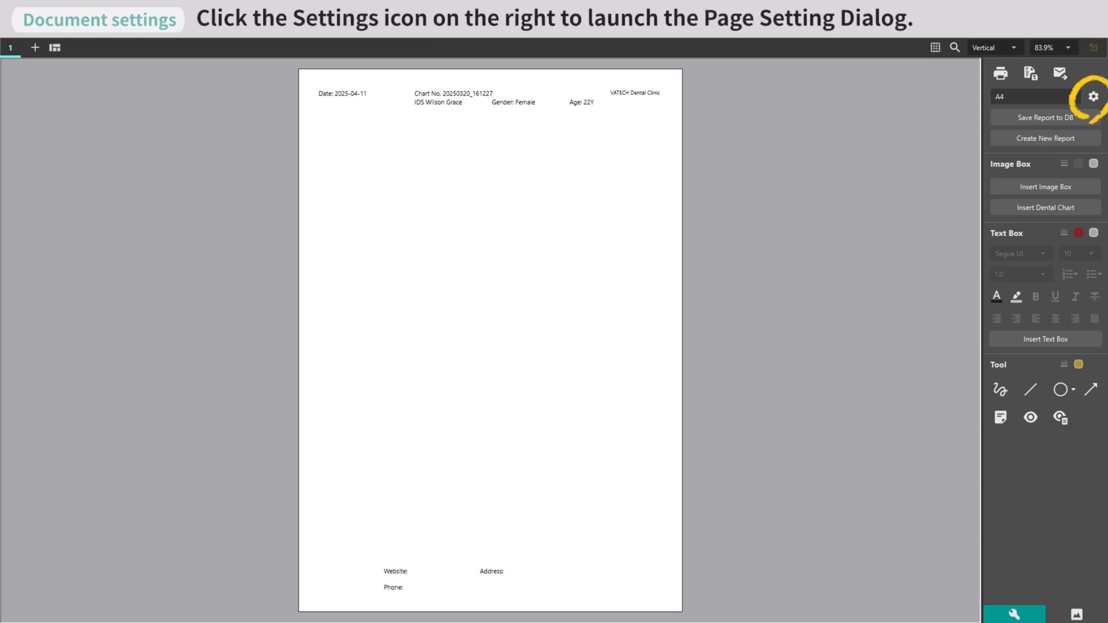
Open the page settings for the report document.
{"action": "left_click", "coordinate": [1093, 96]}
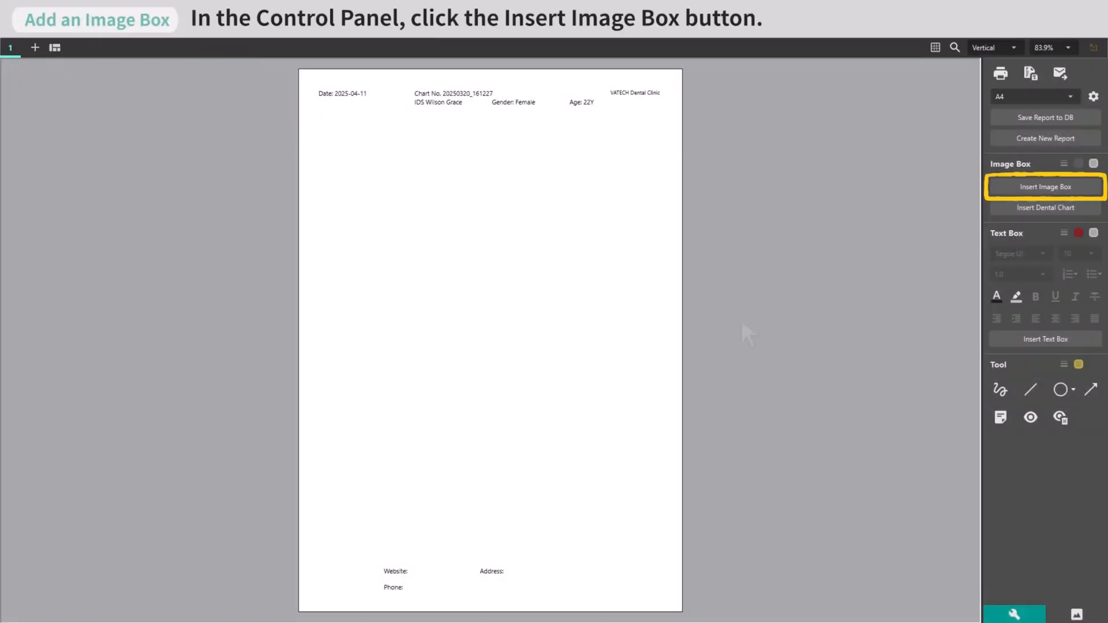
Insert a wide image box below the page header and select the lateral cephalo image for it.
{"action": "left_click", "coordinate": [1047, 186]}
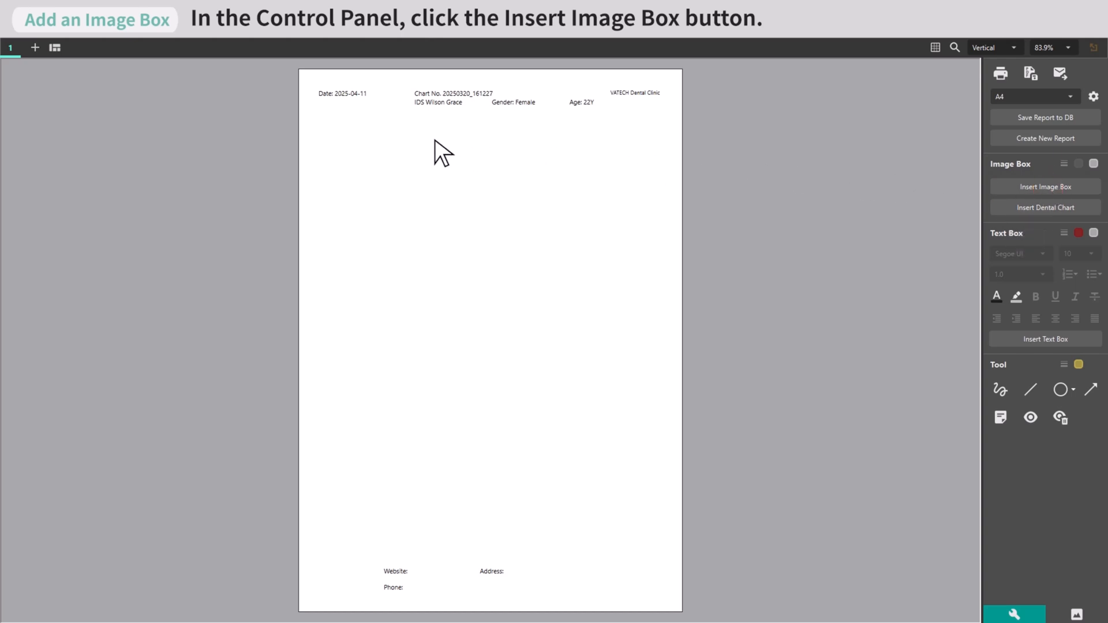
{"action": "left_click_drag", "start_coordinate": [338, 130], "coordinate": [390, 166]}
{"action": "left_click_drag", "start_coordinate": [600, 306], "coordinate": [642, 334]}
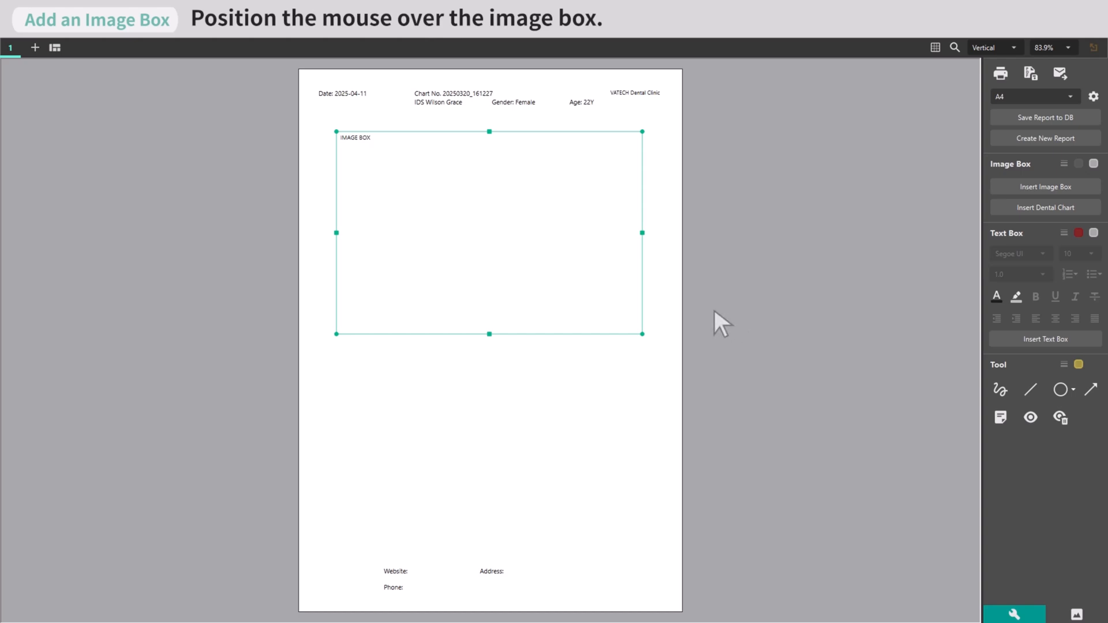
{"action": "mouse_move", "coordinate": [544, 238]}
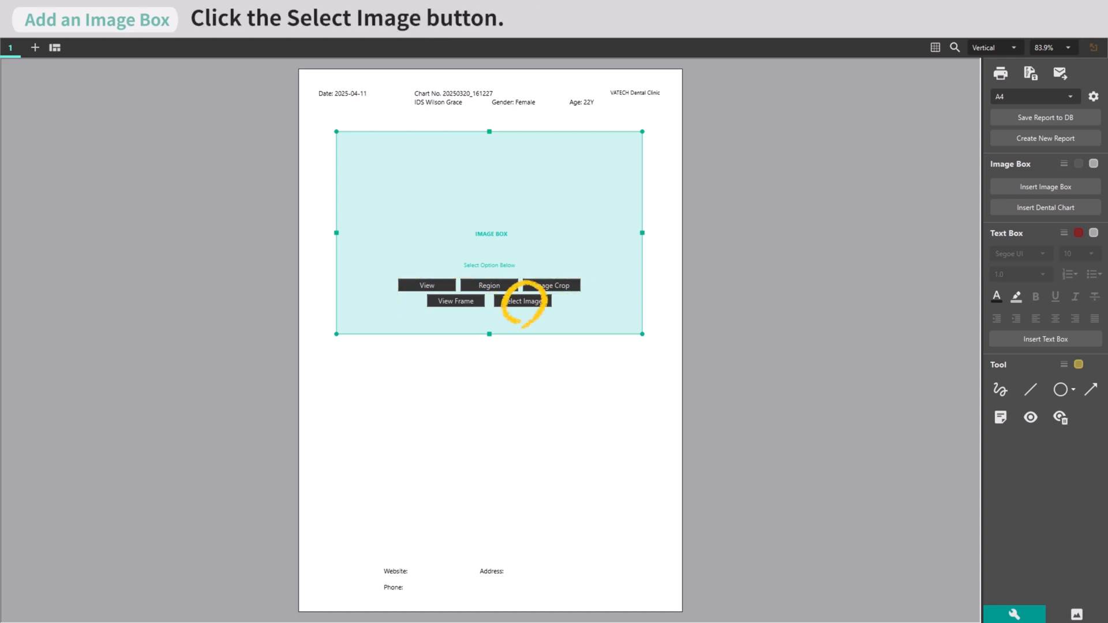
{"action": "left_click", "coordinate": [521, 300]}
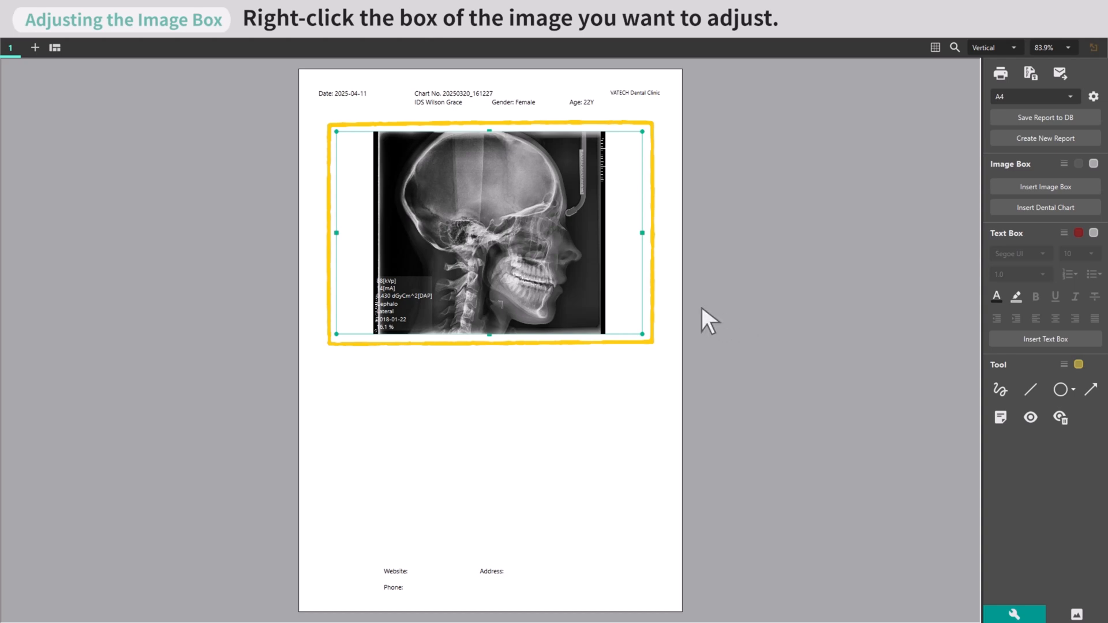
Set the scale of the cephalo image box to 1:1 Real Size and save the property.
{"action": "right_click", "coordinate": [521, 243]}
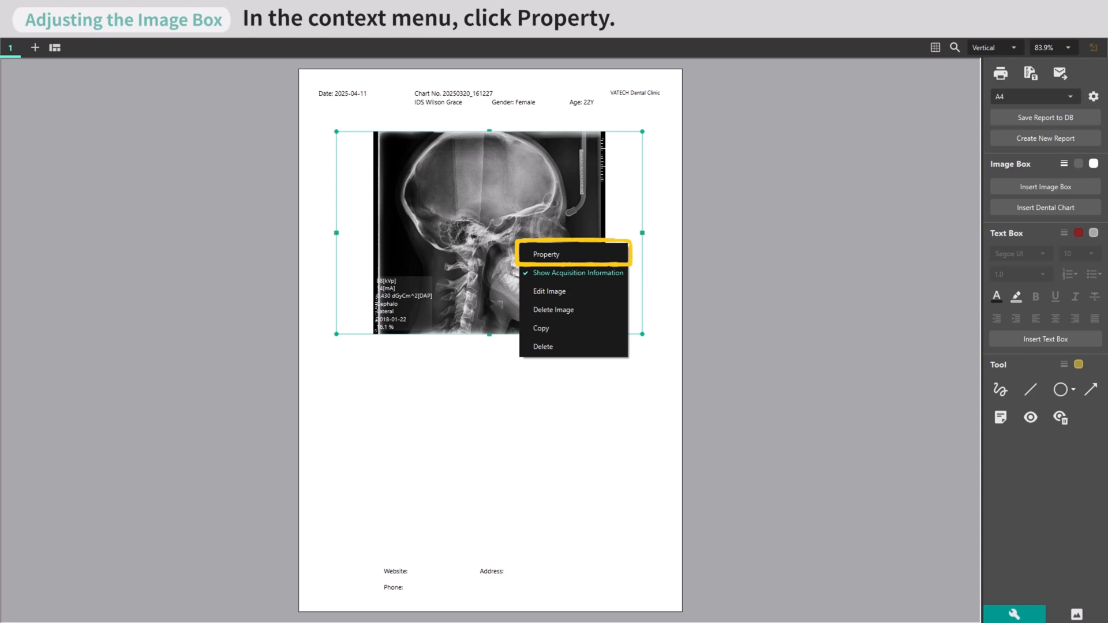
{"action": "left_click", "coordinate": [569, 255]}
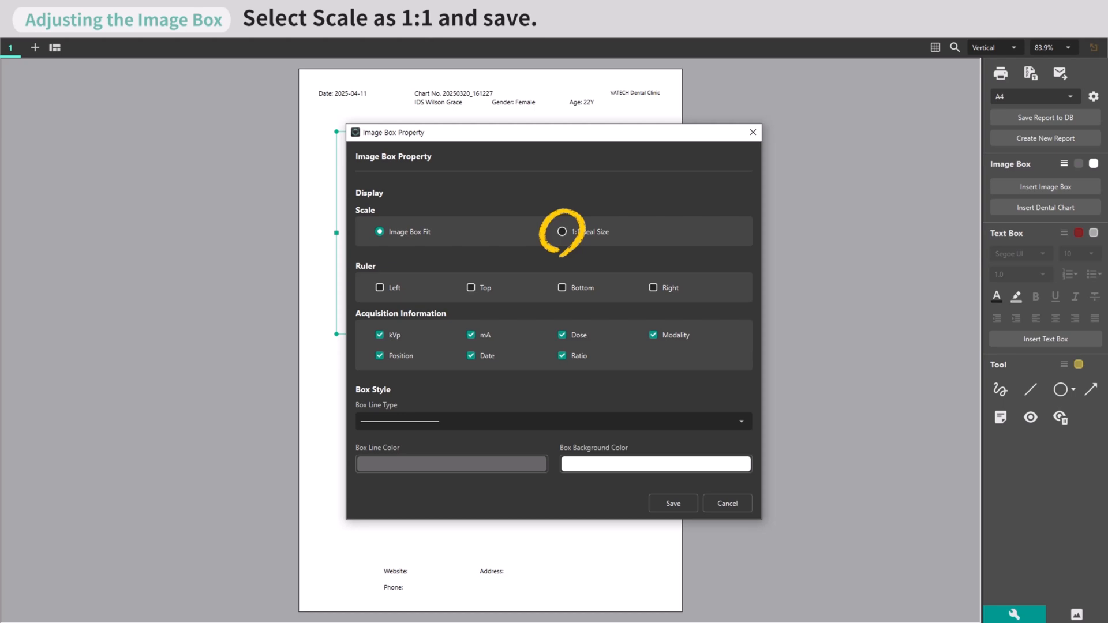
{"action": "left_click", "coordinate": [561, 231]}
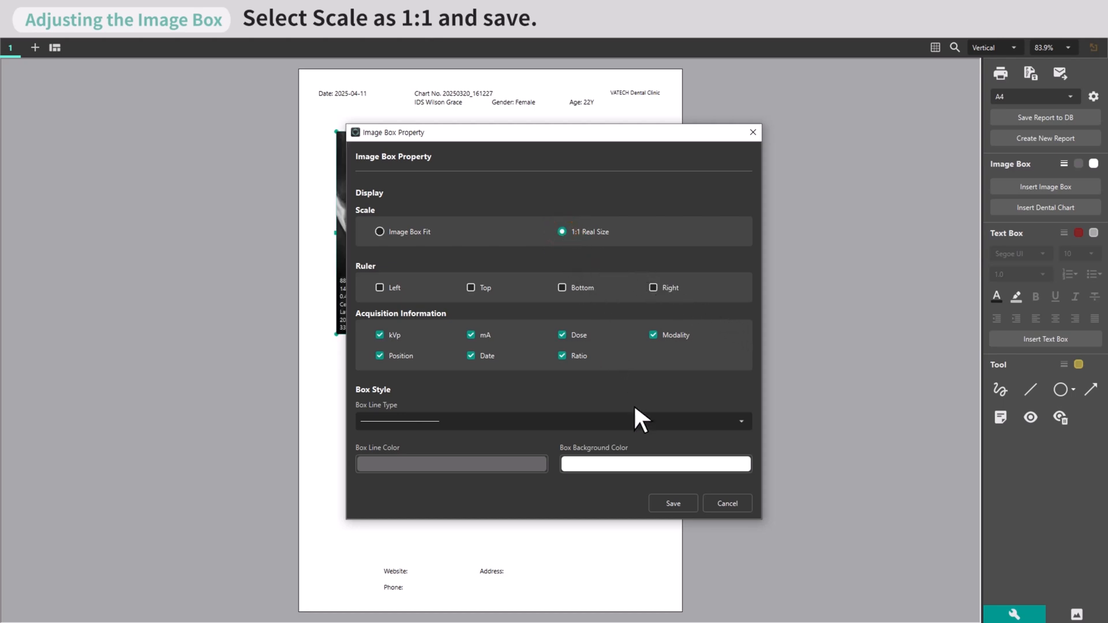
{"action": "left_click", "coordinate": [674, 501]}
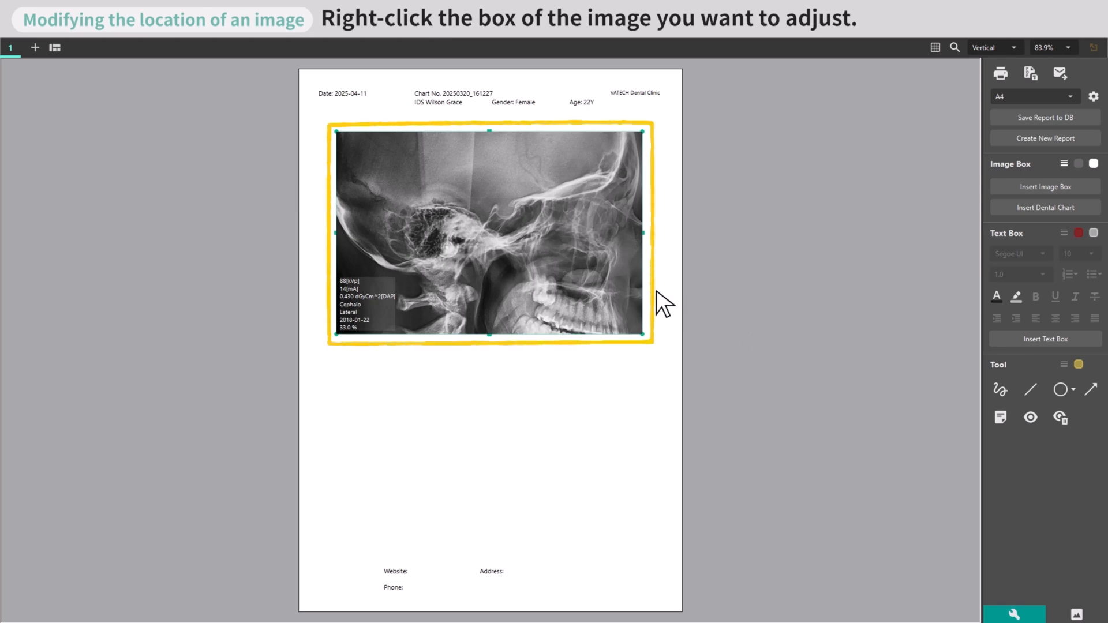
Edit the cephalo image's position inside its box so the jaw and teeth are centred, and leave edit mode.
{"action": "right_click", "coordinate": [501, 234]}
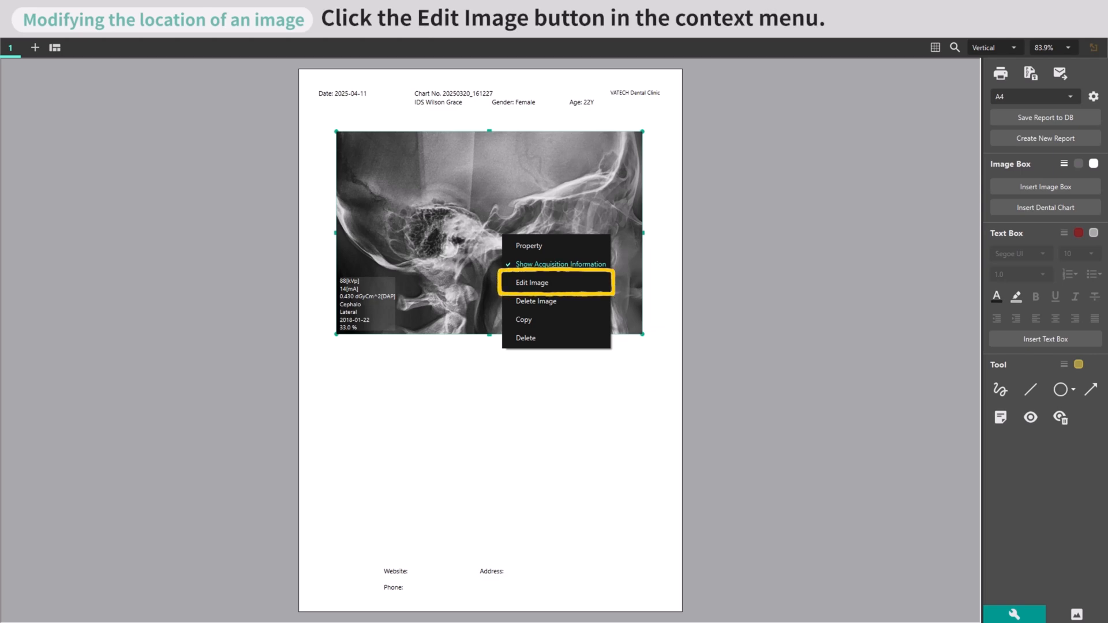
{"action": "left_click", "coordinate": [552, 279]}
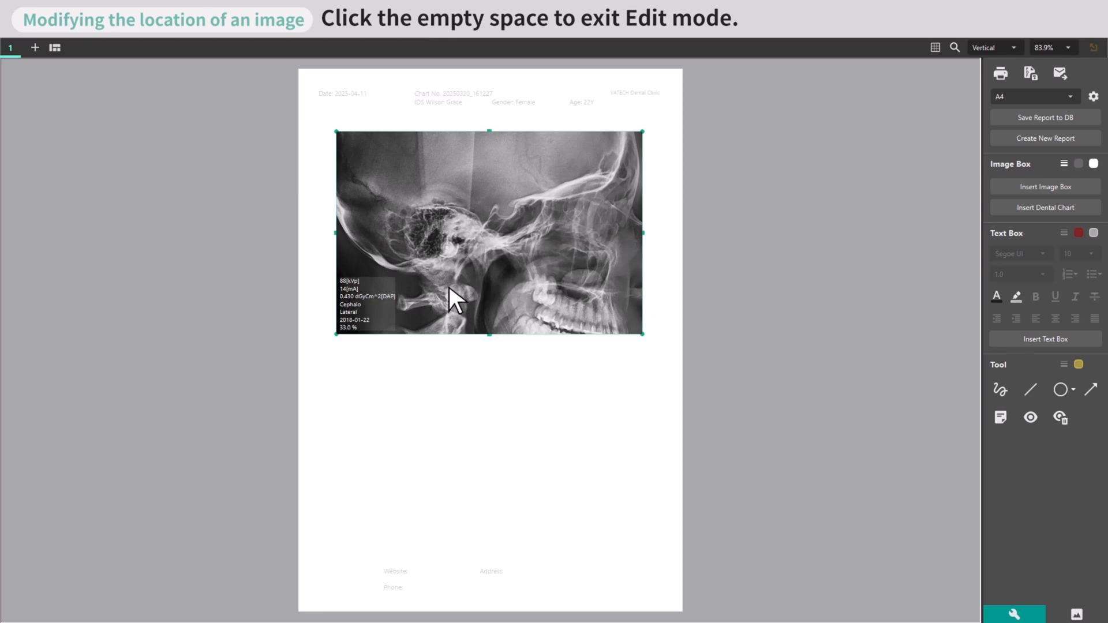
{"action": "left_click", "coordinate": [152, 301]}
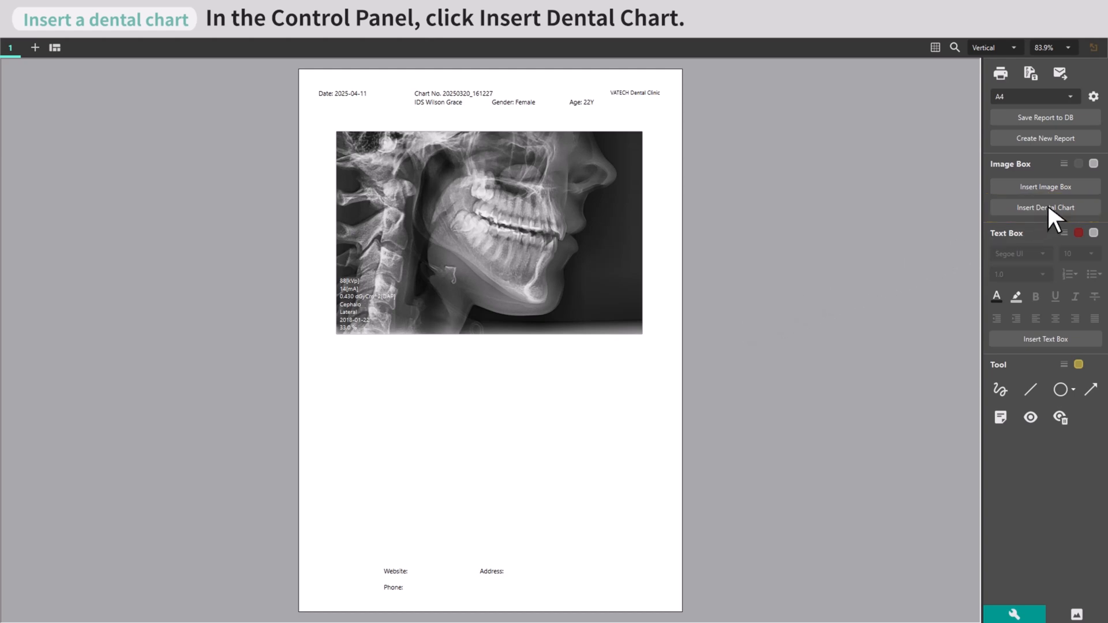
Insert a dental chart into the report.
{"action": "left_click", "coordinate": [1048, 206]}
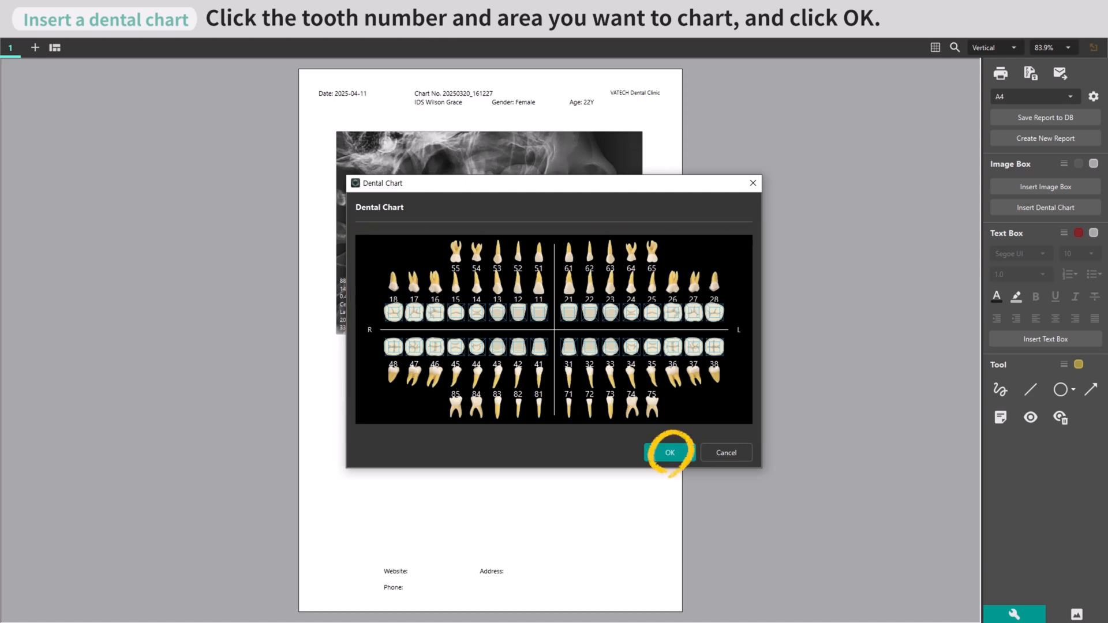
{"action": "left_click", "coordinate": [670, 452]}
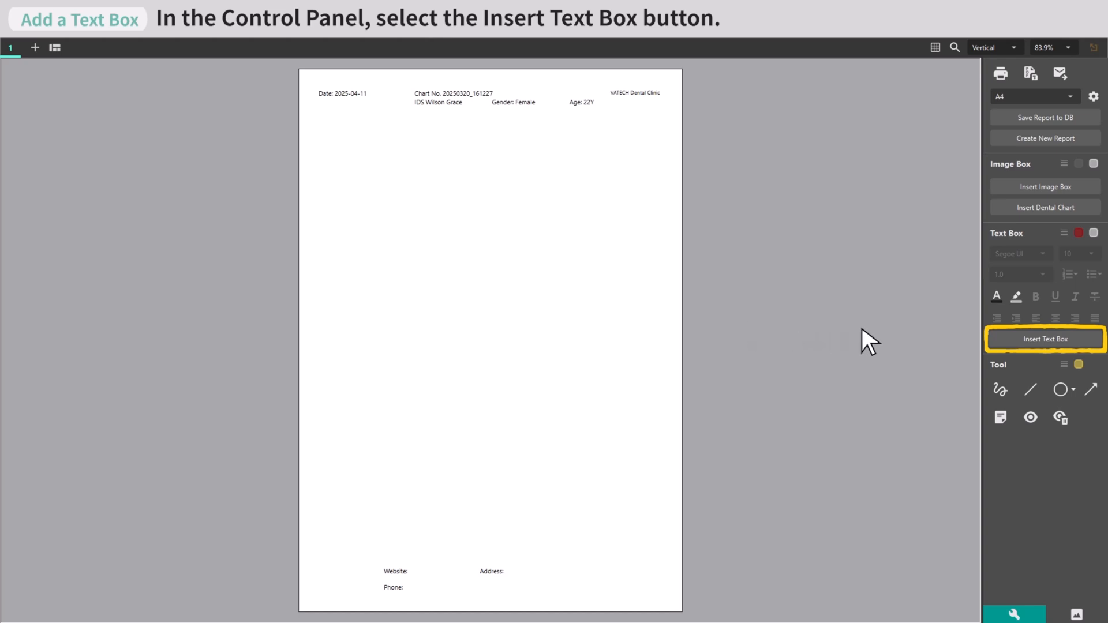
Insert a wide text box below the page header, spanning most of the page width.
{"action": "left_click", "coordinate": [1044, 339]}
{"action": "left_click", "coordinate": [337, 133]}
{"action": "left_click", "coordinate": [651, 371]}
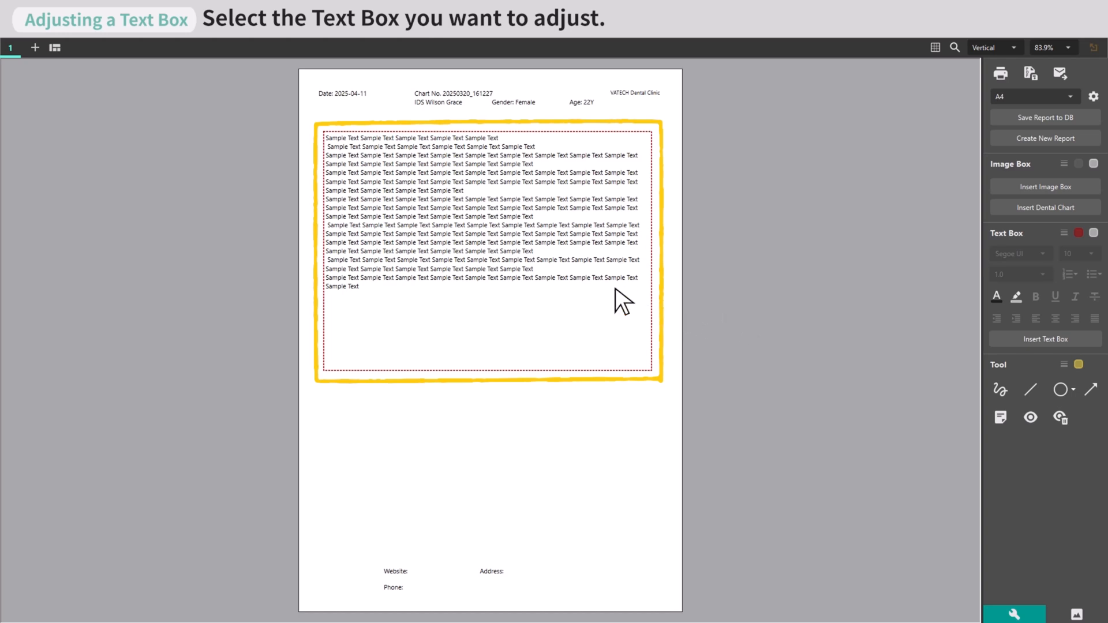
Select the text box containing the sample text for adjustment.
{"action": "left_click", "coordinate": [490, 254]}
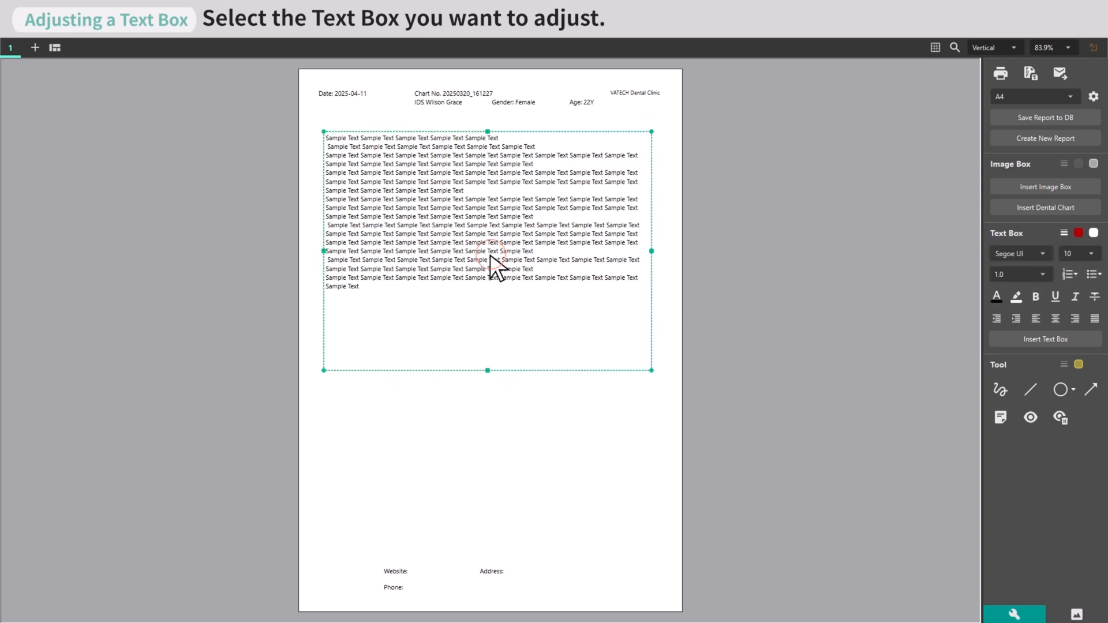